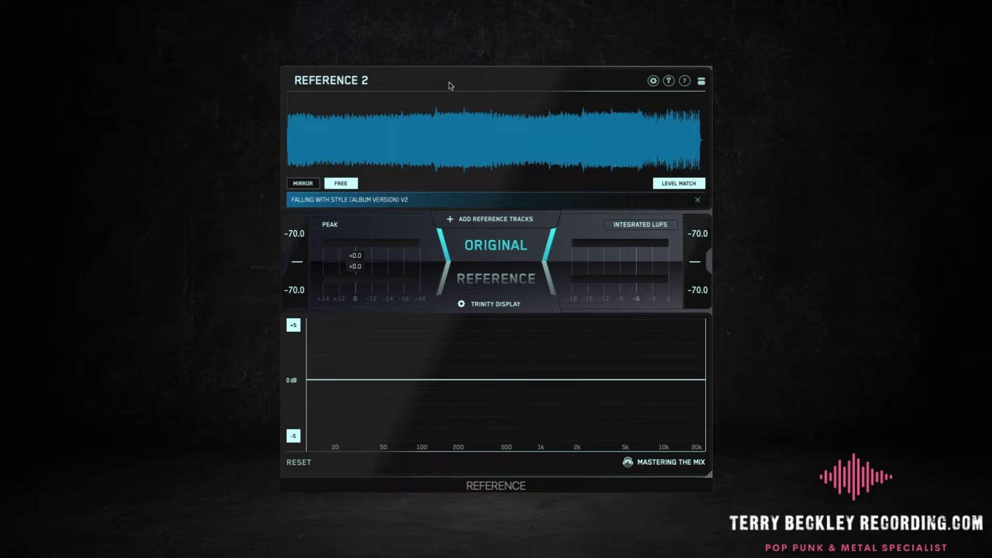
- Switch REFERENCE 2 to the reference track for listening and play the song's looped section from bar 43
key(space)
click(508, 281)
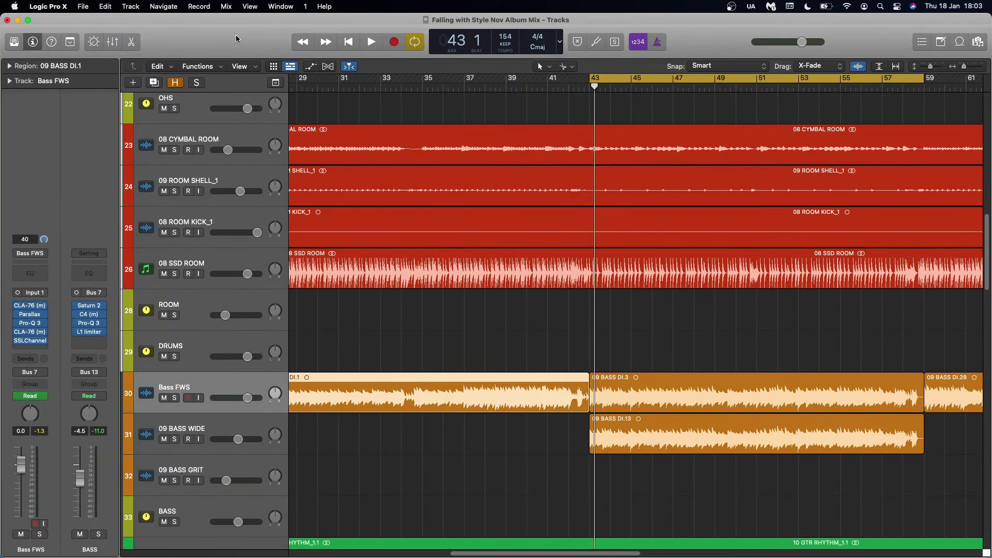
key(space)
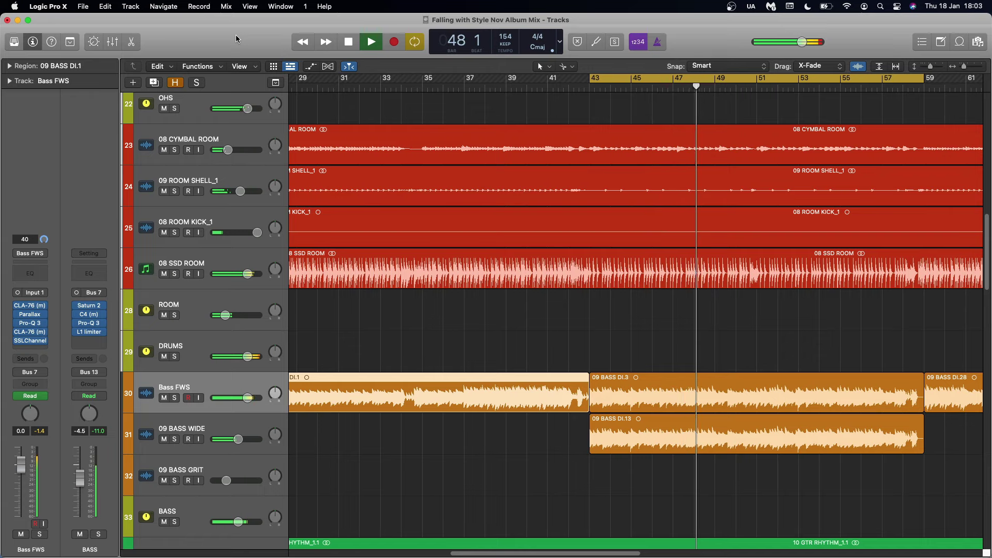
key(space)
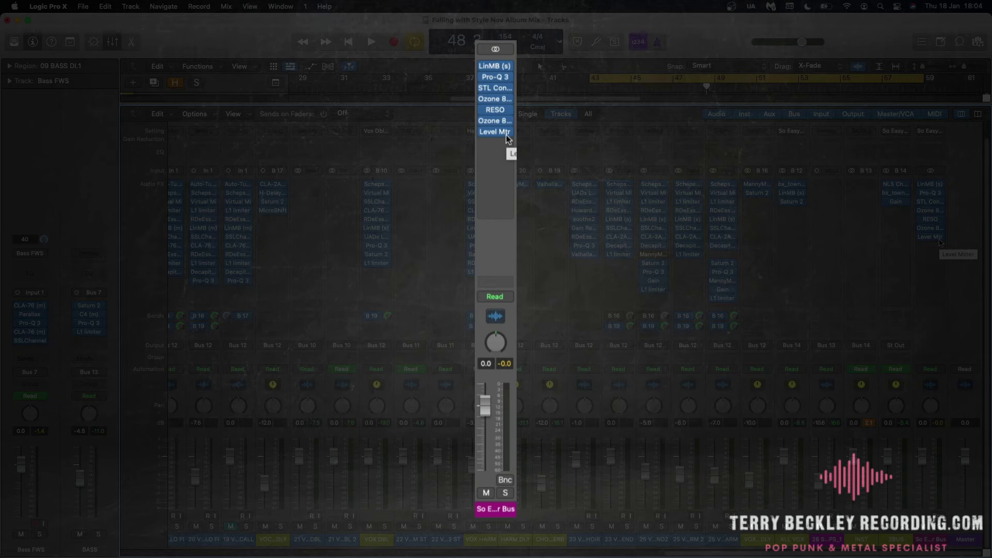
- Bypass every plug-in on the So Easy Master Bus except the Level Meter and play the looped section
click(933, 241)
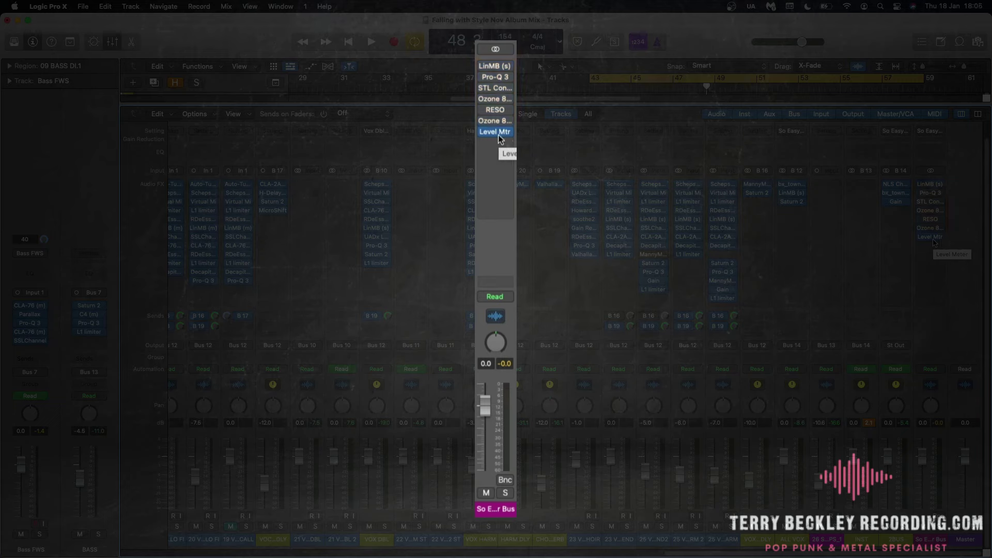
key(space)
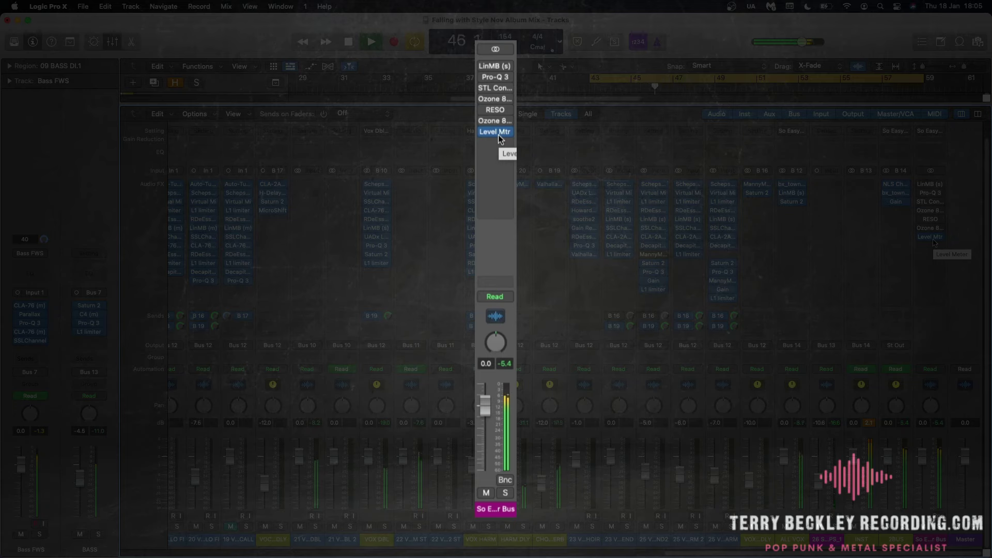
key(space)
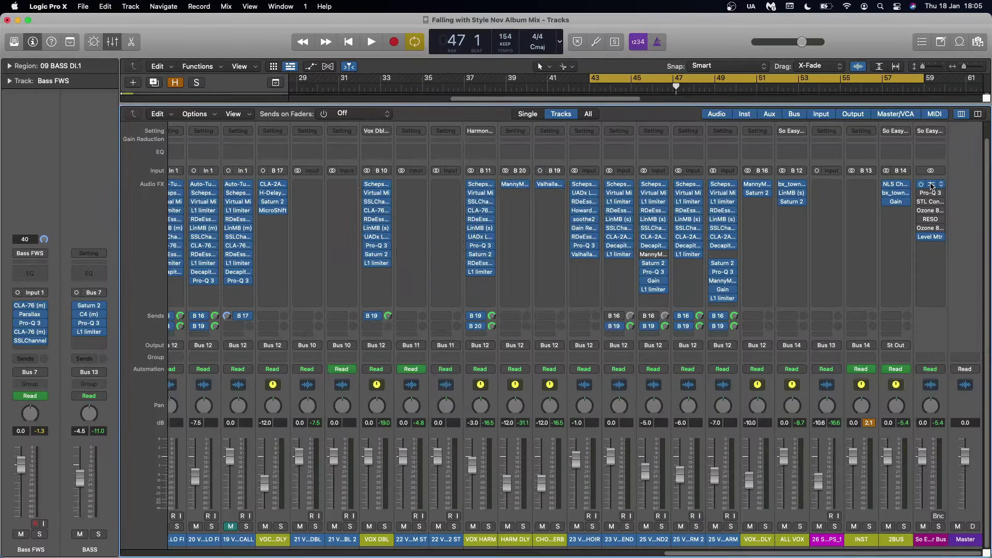
- Enable the LinMB multiband compressor on the So Easy Master Bus and compare playback with it bypassed and active
click(930, 184)
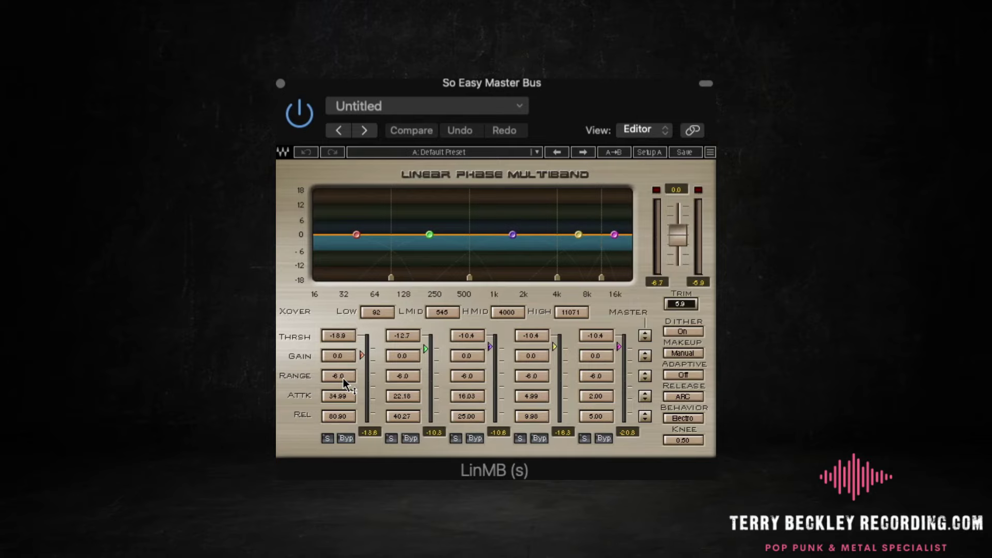
click(304, 123)
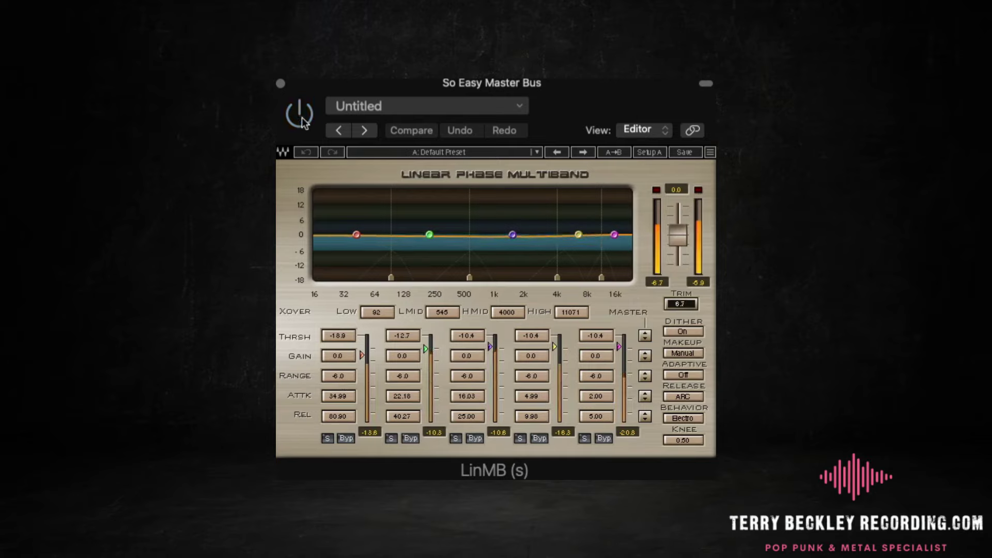
click(305, 123)
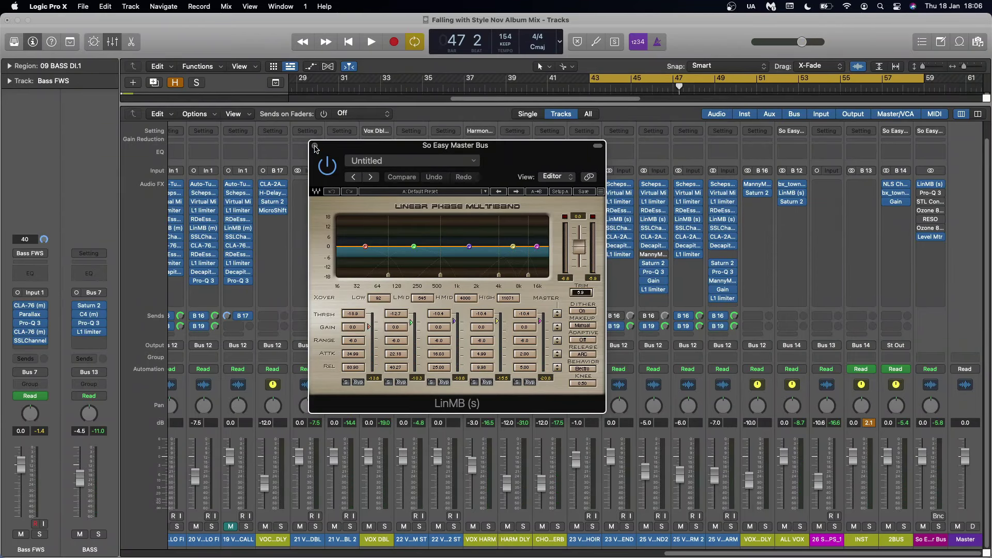
click(315, 147)
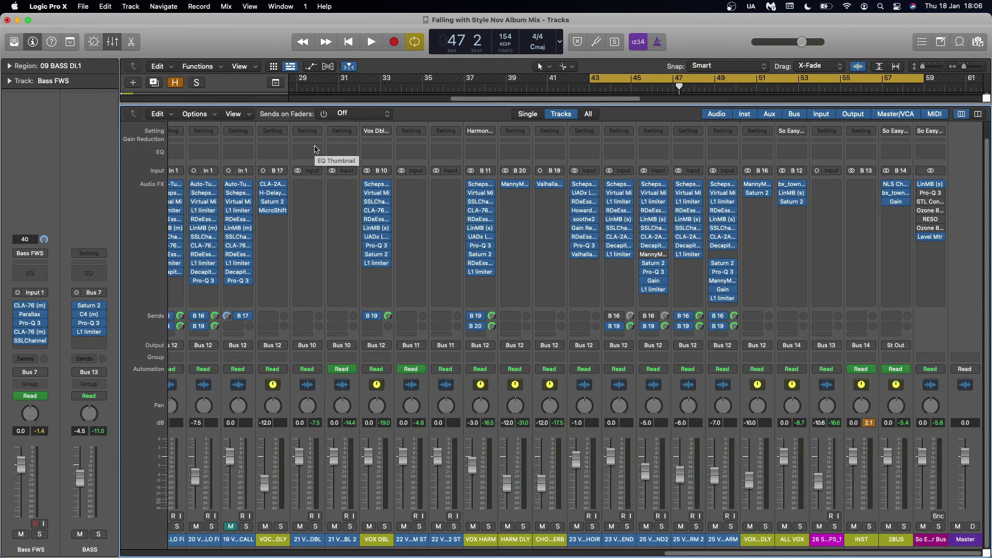
- Enable the master bus Pro-Q 3 and set its brickwall side-channel low cut to about 88 Hz during playback
click(923, 194)
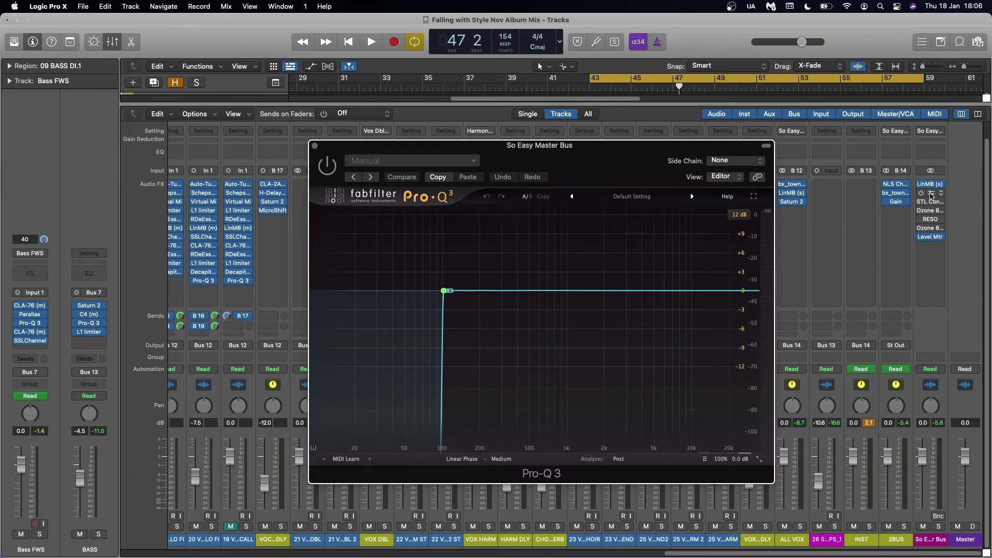
click(443, 291)
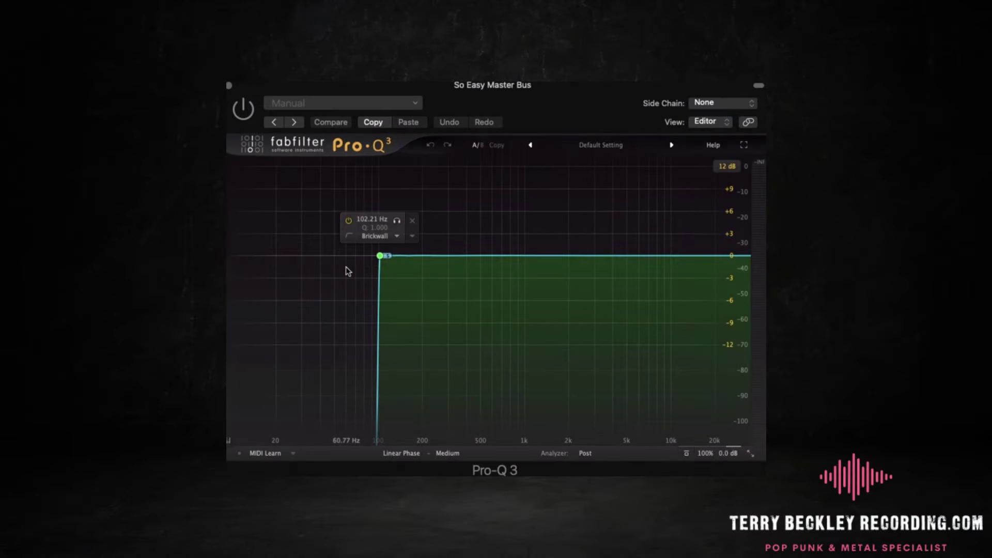
key(space)
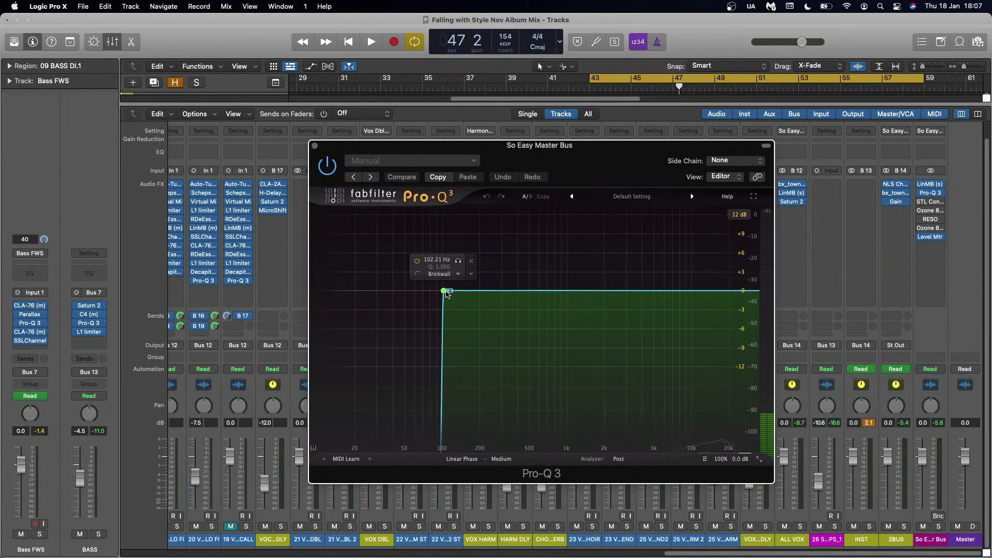
drag(448, 295, 437, 293)
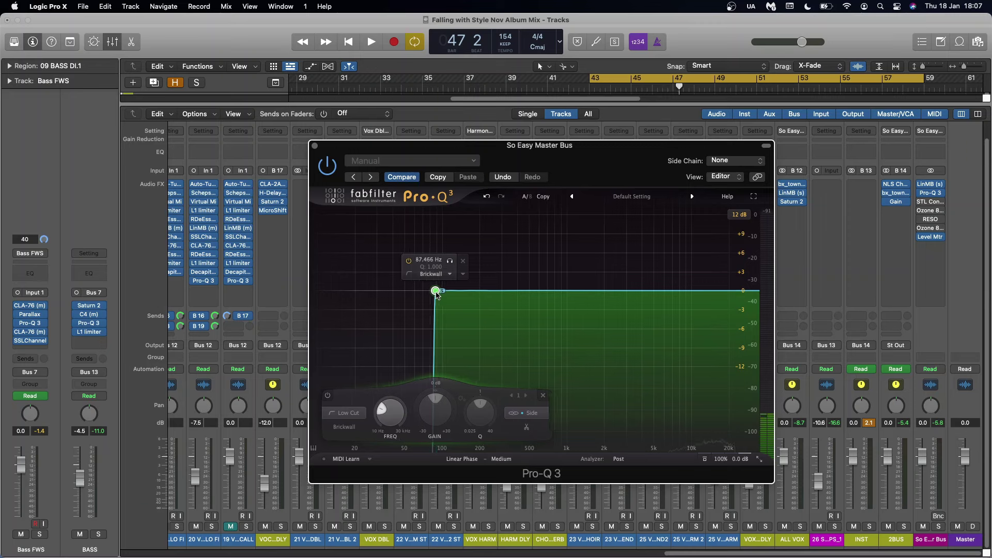
mouse_move(437, 292)
mouse_down()
mouse_move(425, 294)
mouse_move(434, 292)
mouse_up()
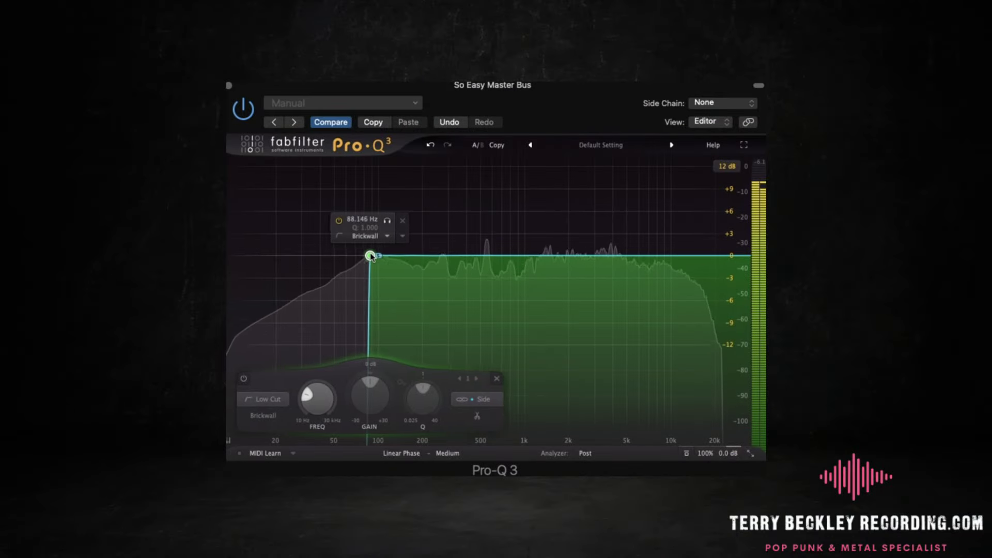
mouse_move(371, 257)
mouse_down()
mouse_move(386, 256)
mouse_move(372, 256)
mouse_up()
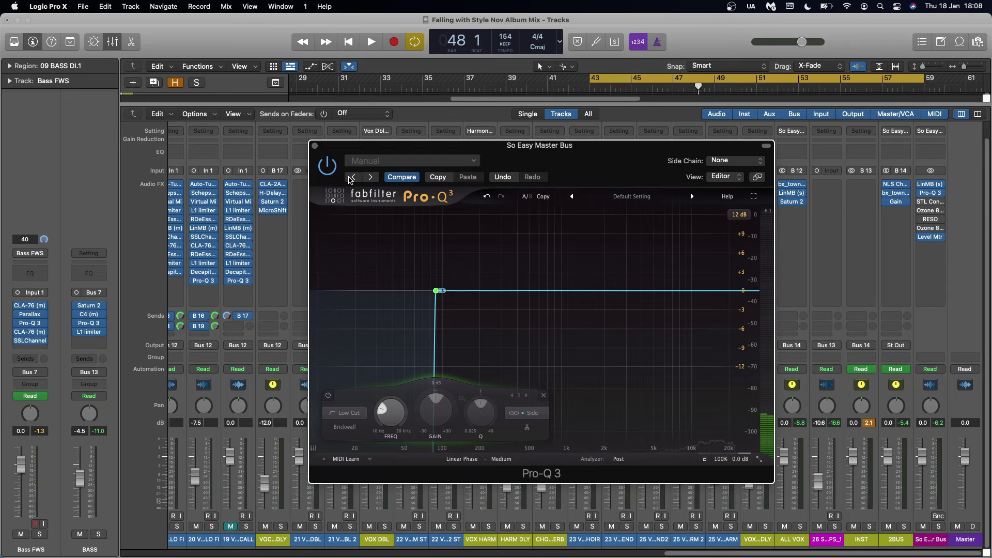
key(super+w)
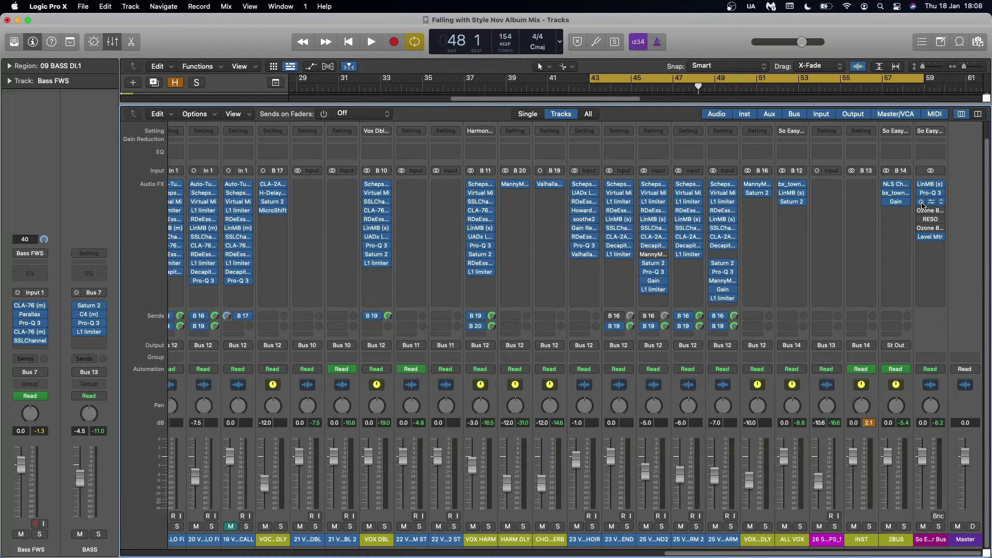
- Examine the pre EQ and limiter in the master bus STL ControlHub, undoing the small limiter threshold change
click(929, 203)
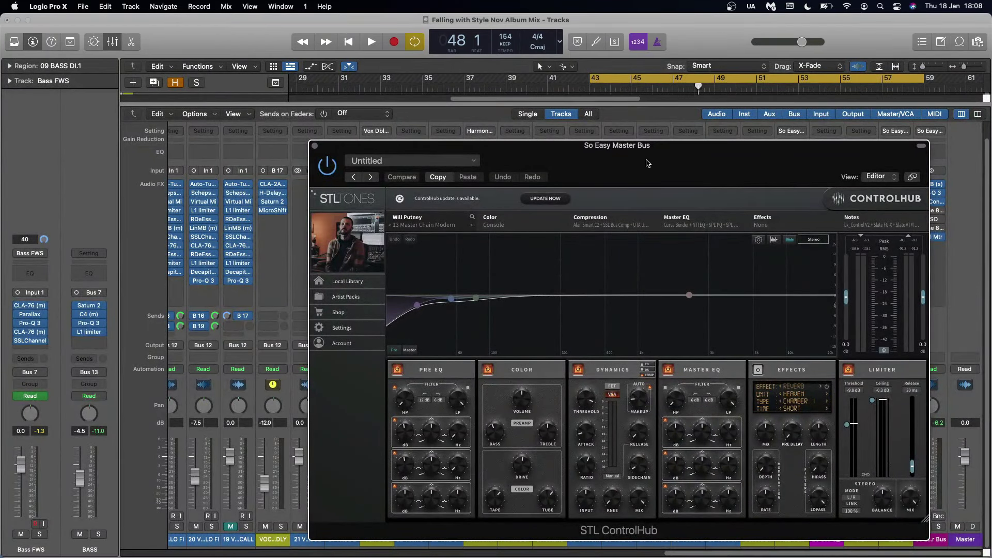
drag(646, 163, 510, 126)
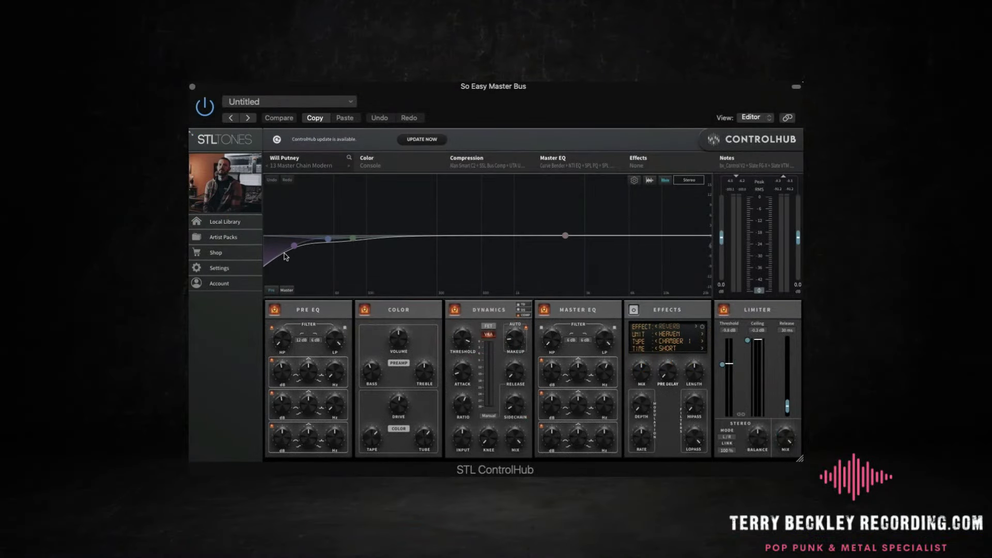
mouse_move(295, 249)
drag(722, 364, 723, 362)
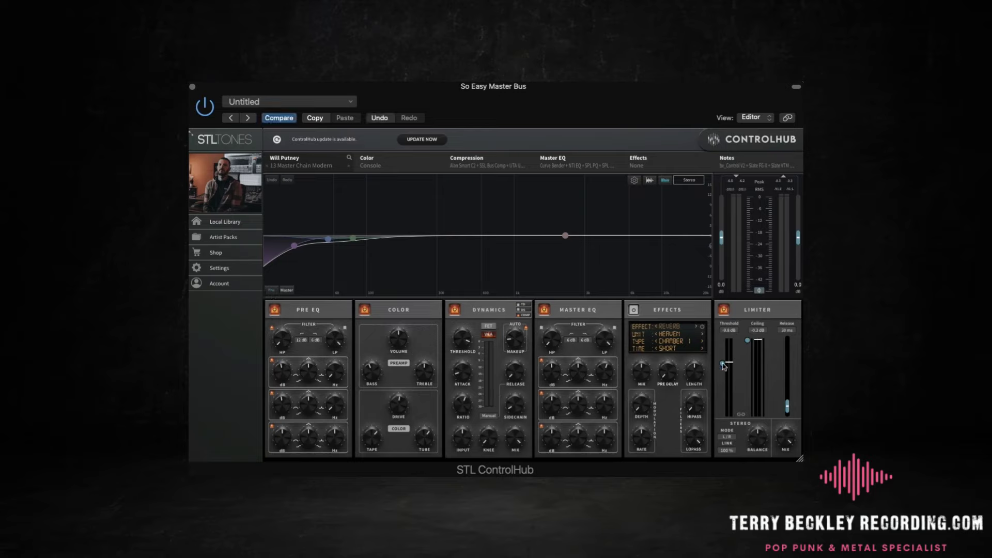
click(381, 119)
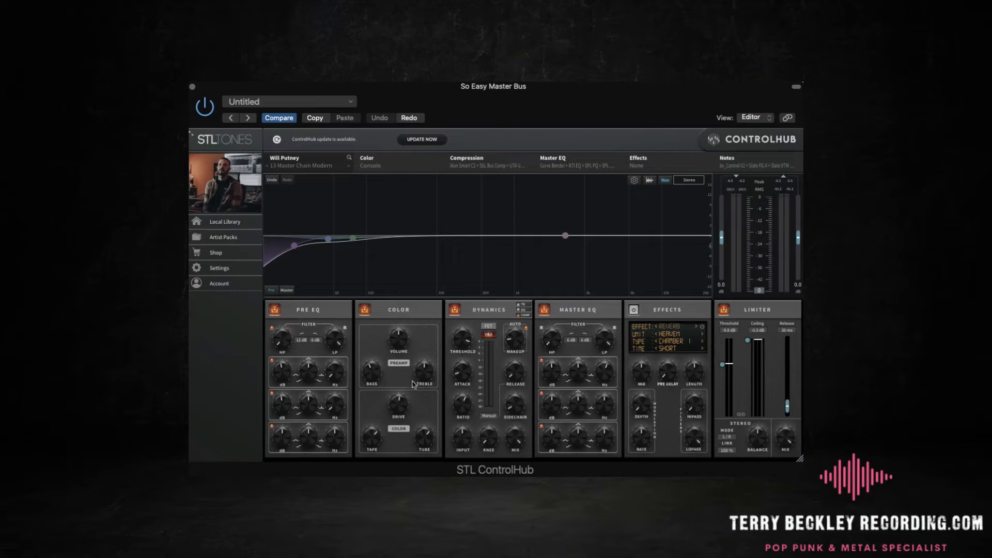
- Compare the mix with STL ControlHub active and bypassed during playback, leaving it enabled
key(space)
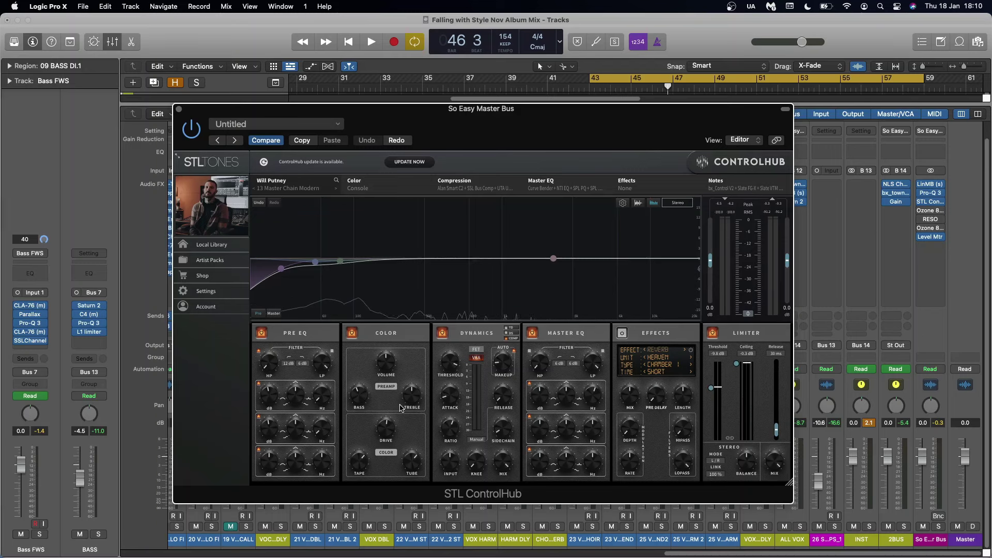
mouse_move(554, 263)
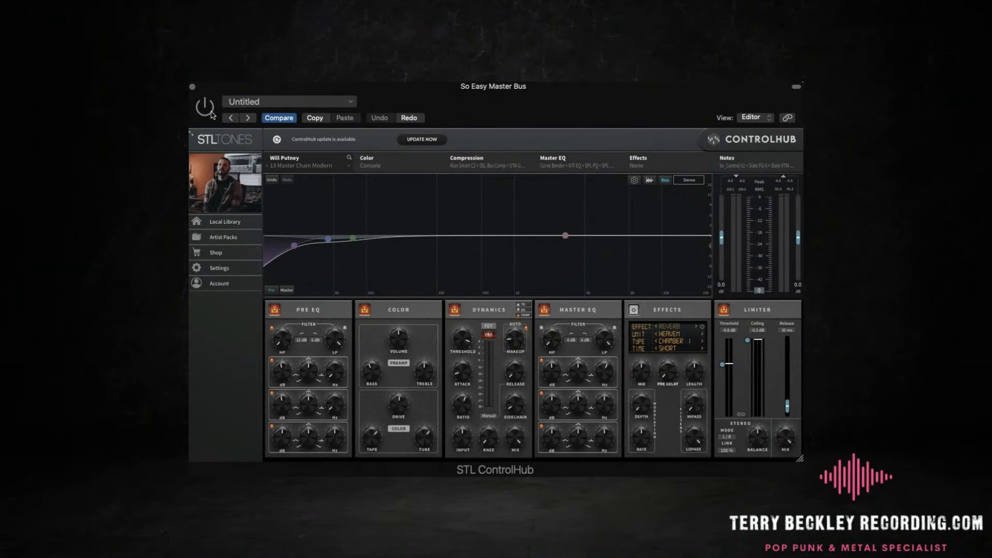
click(208, 111)
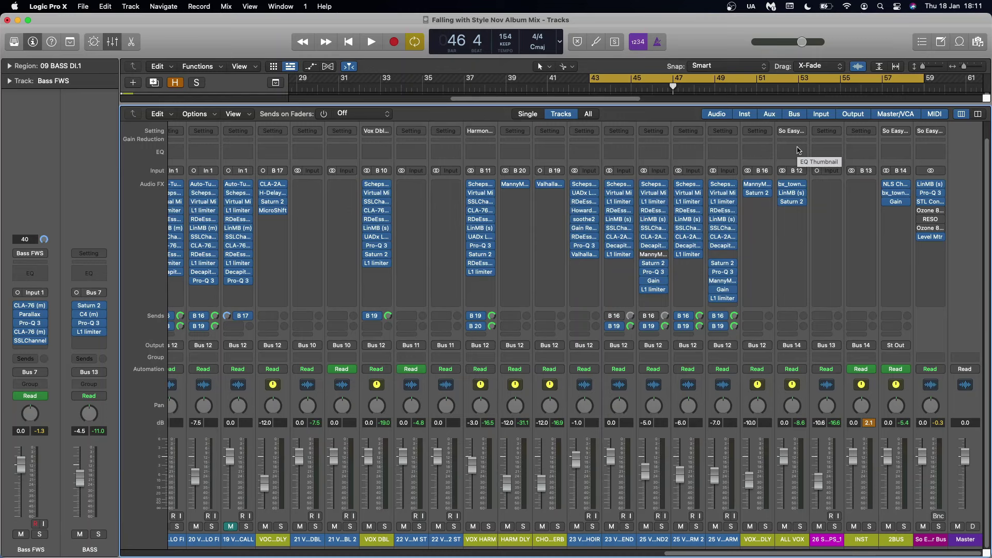
- Open the Level Meter at the end of the master bus chain and position it for watching the RMS level
click(931, 238)
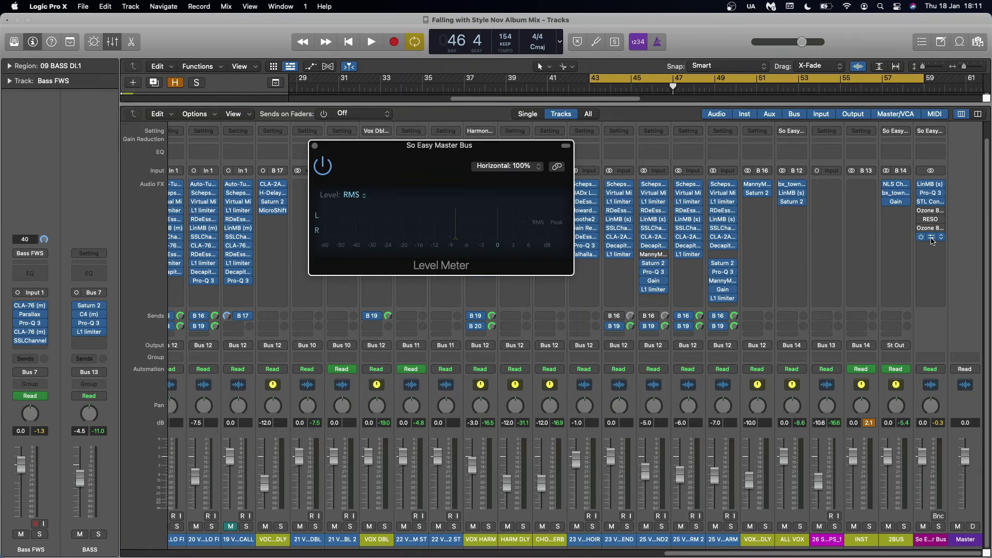
drag(424, 150, 250, 129)
mouse_move(322, 212)
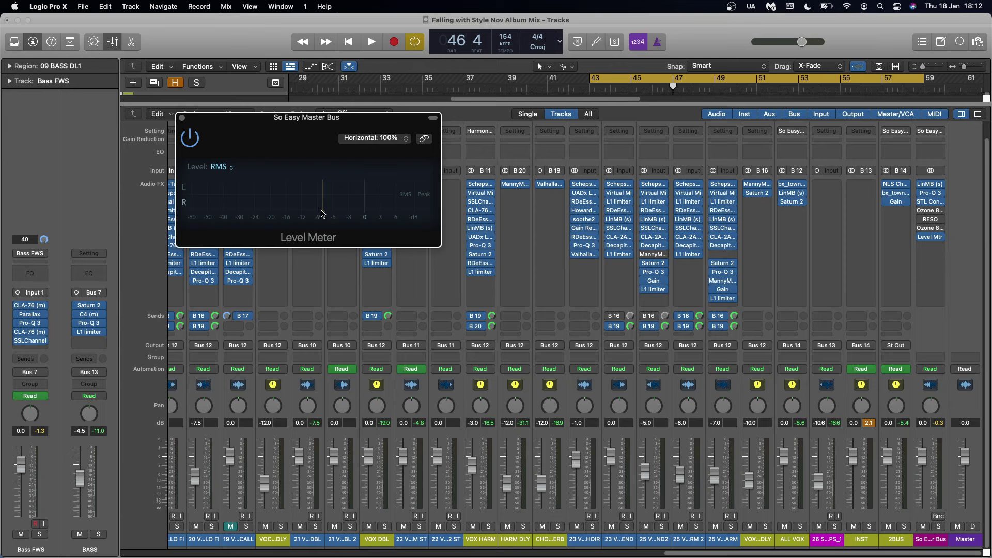
- Bring up the first Ozone 8 Maximizer on the master bus beside the Level Meter and play the mix through it
click(933, 214)
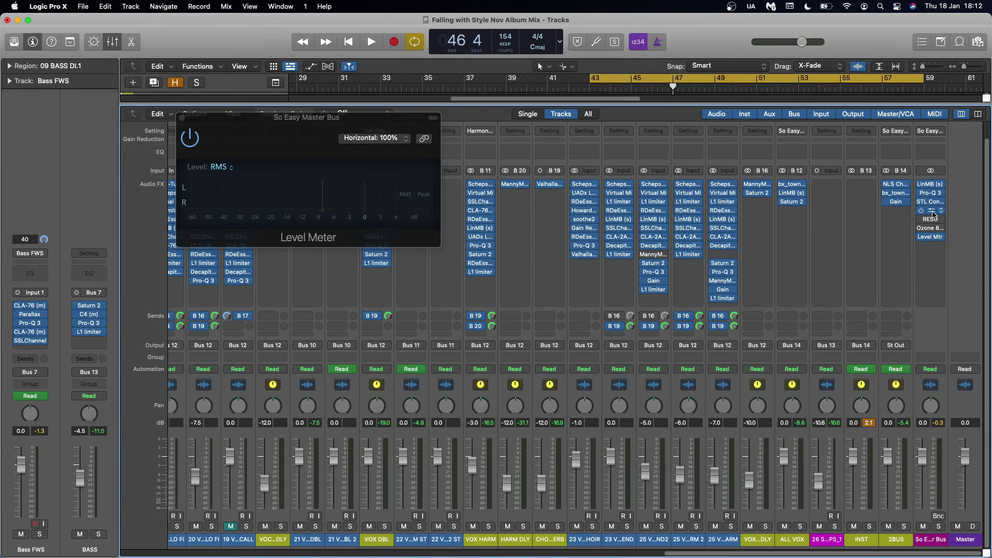
click(932, 214)
drag(614, 161, 685, 152)
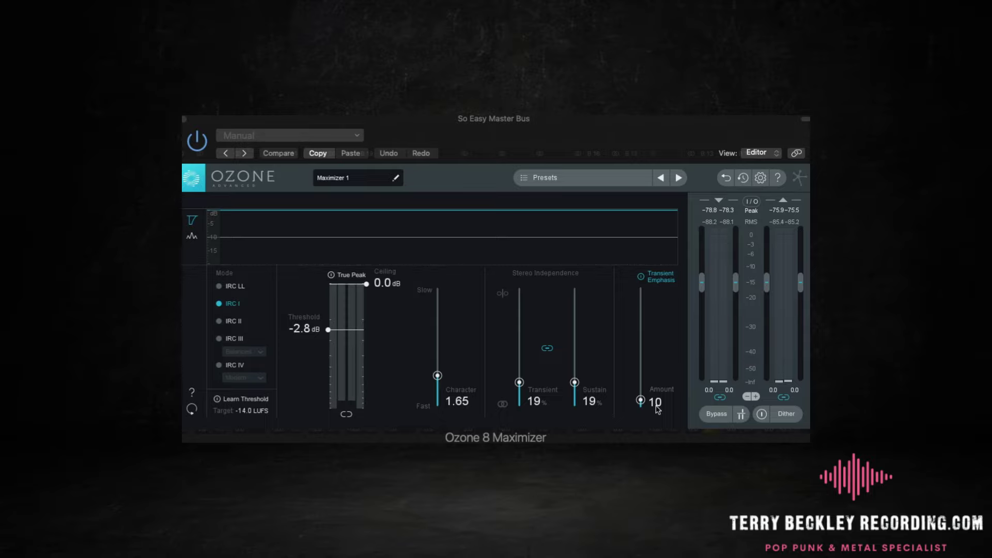
key(space)
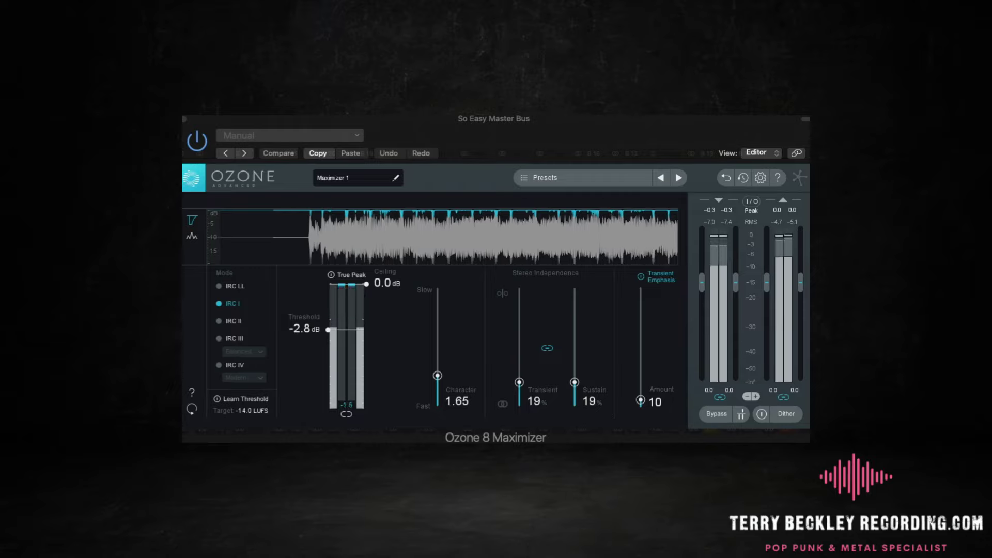
key(space)
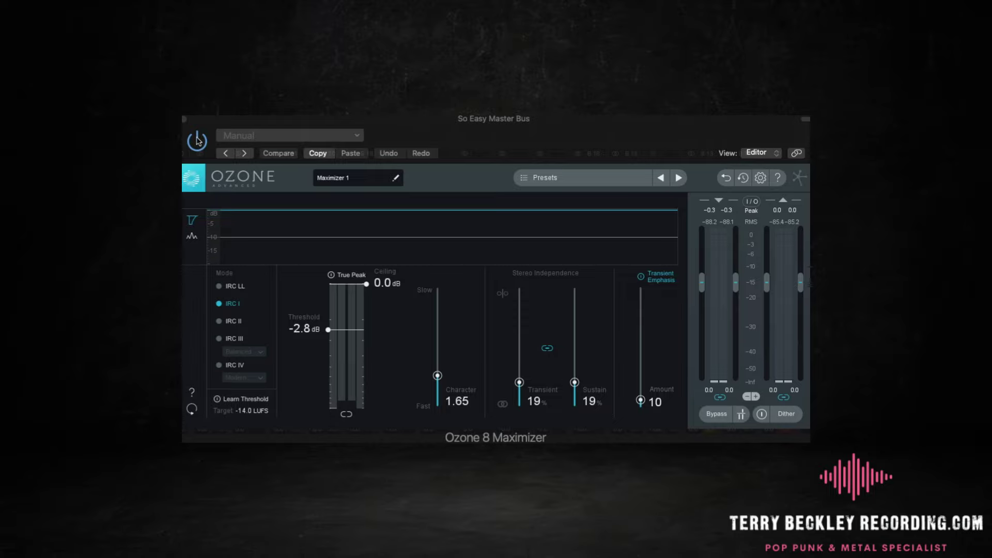
- Compare playback with the Ozone 8 Maximizer bypassed and active, leaving it active and closing its window
key(space)
click(717, 416)
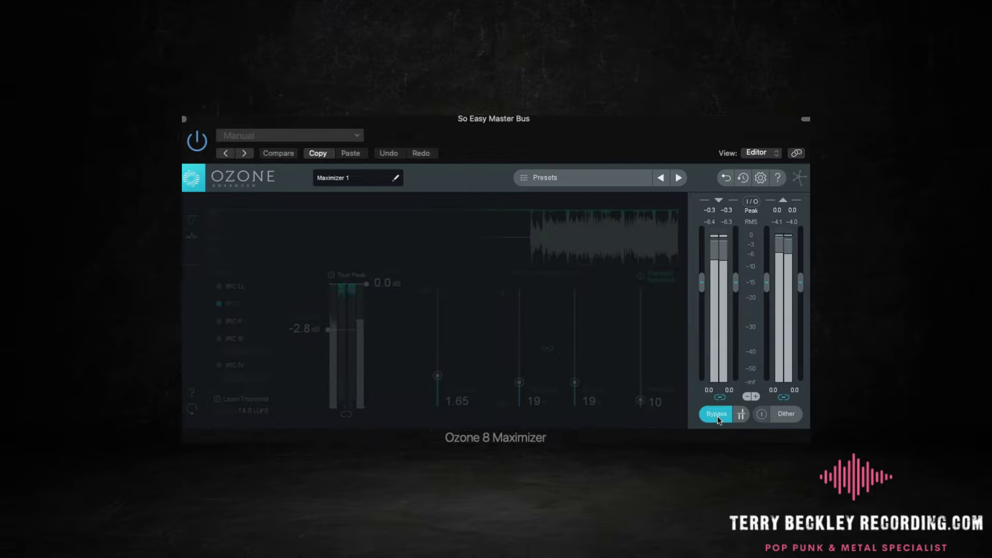
click(716, 416)
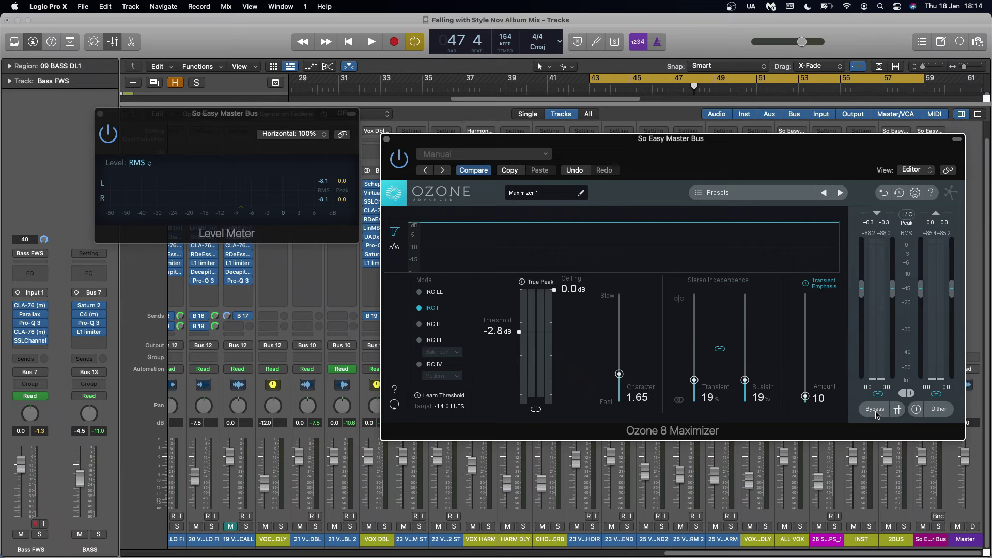
key(super+w)
- Open RESO on the master bus and look through its options for calculating targets and deleting all nodes
click(932, 221)
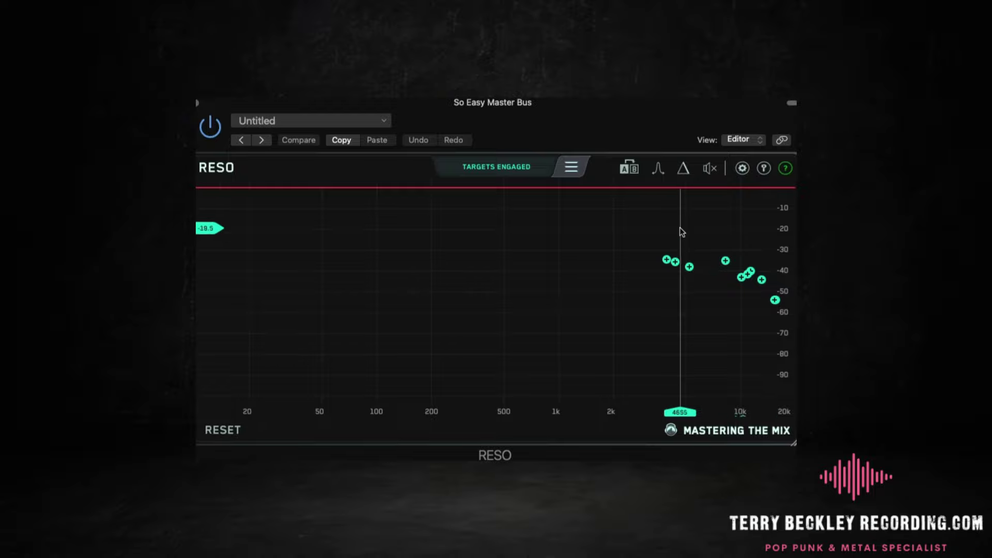
mouse_move(729, 265)
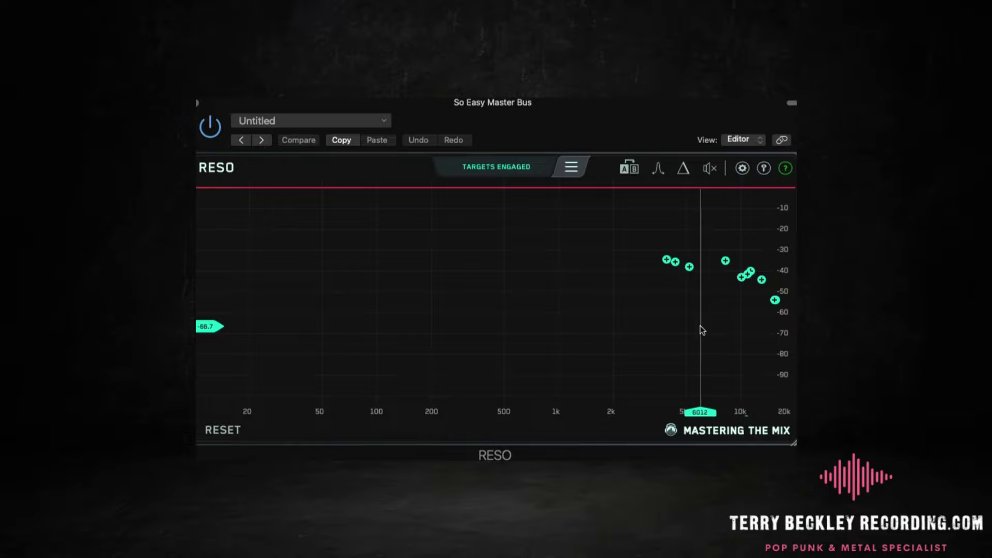
click(571, 167)
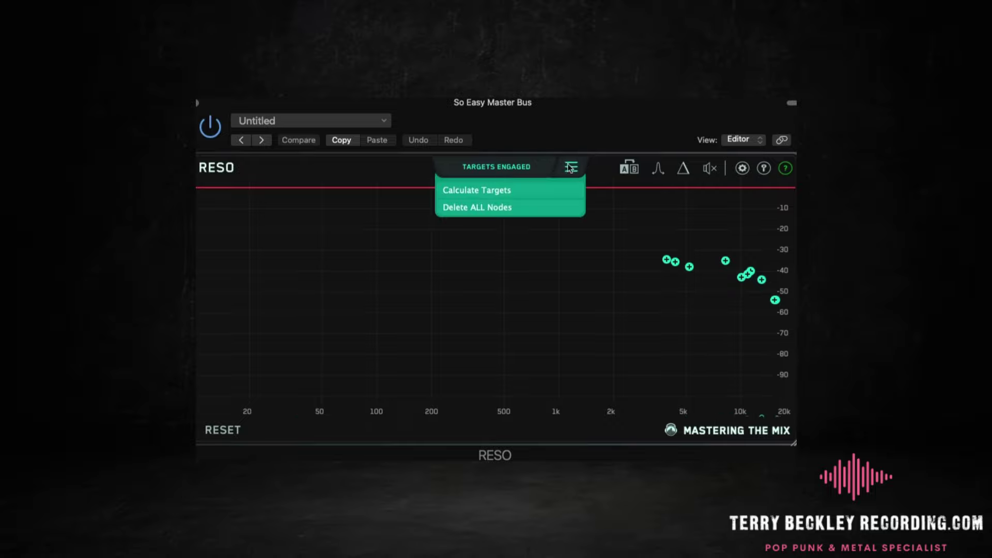
click(571, 169)
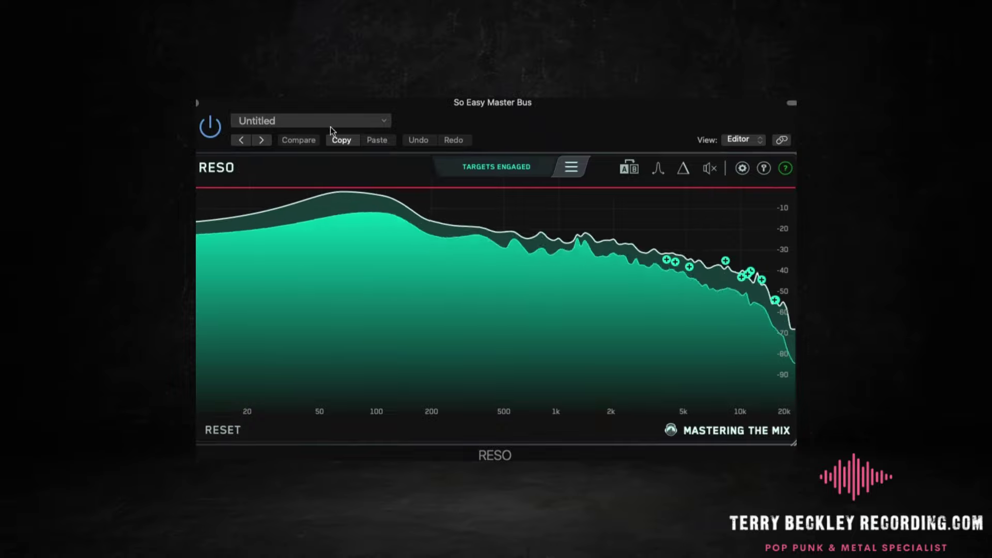
- Compare the playing mix with RESO bypassed and active, leaving it active and closing its window
click(210, 123)
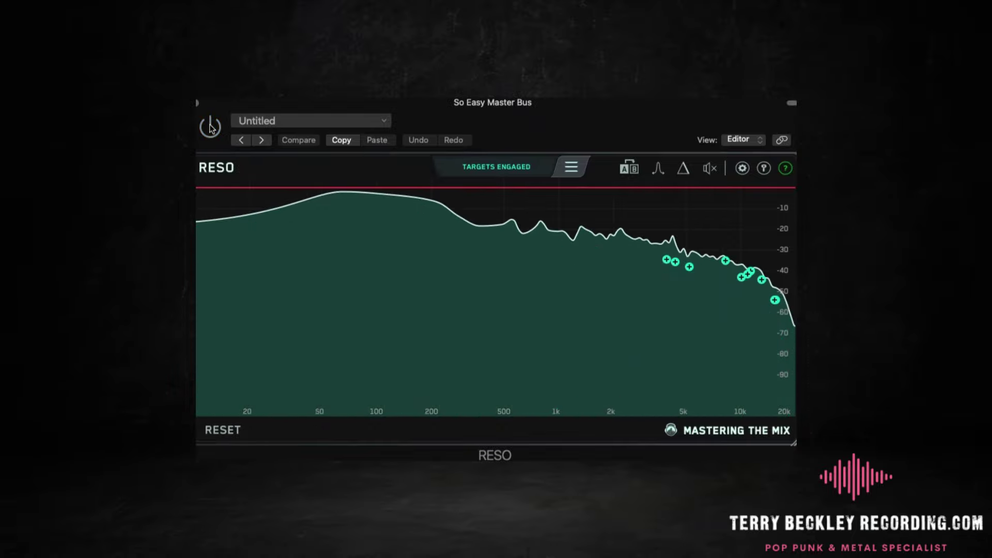
click(210, 127)
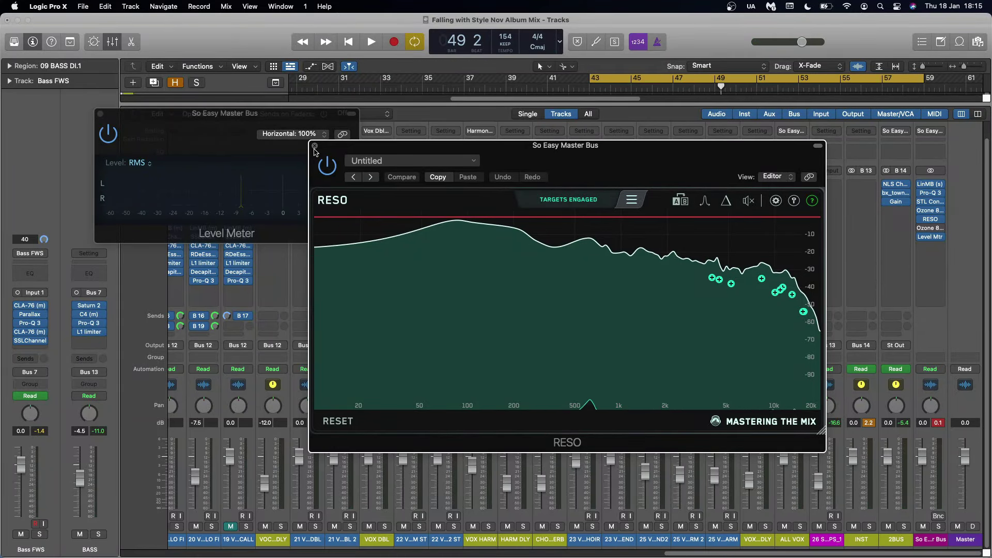
click(314, 148)
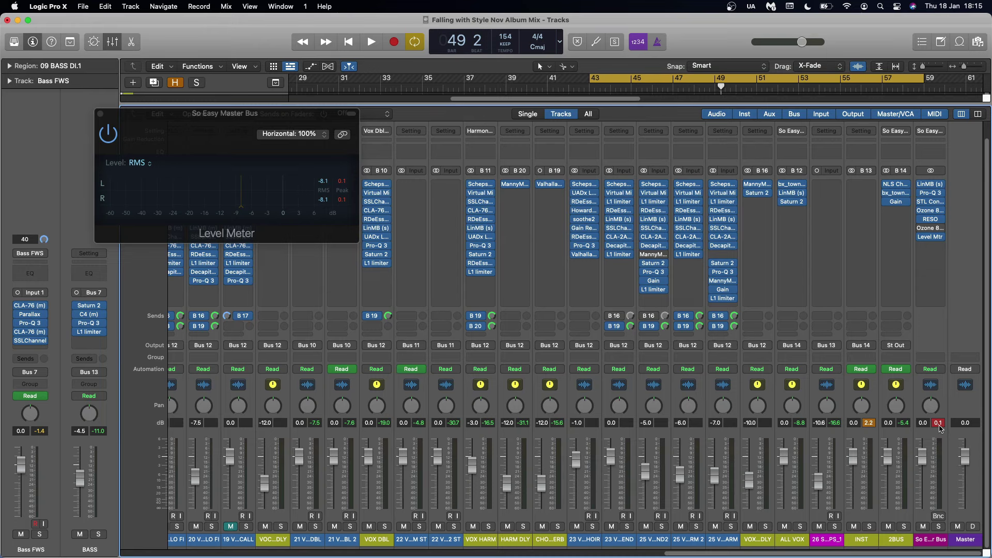
- Clear the channel peak readings, enable and open the Ozone 8 Vintage Limiter on the master bus, and play the mix through it
click(938, 422)
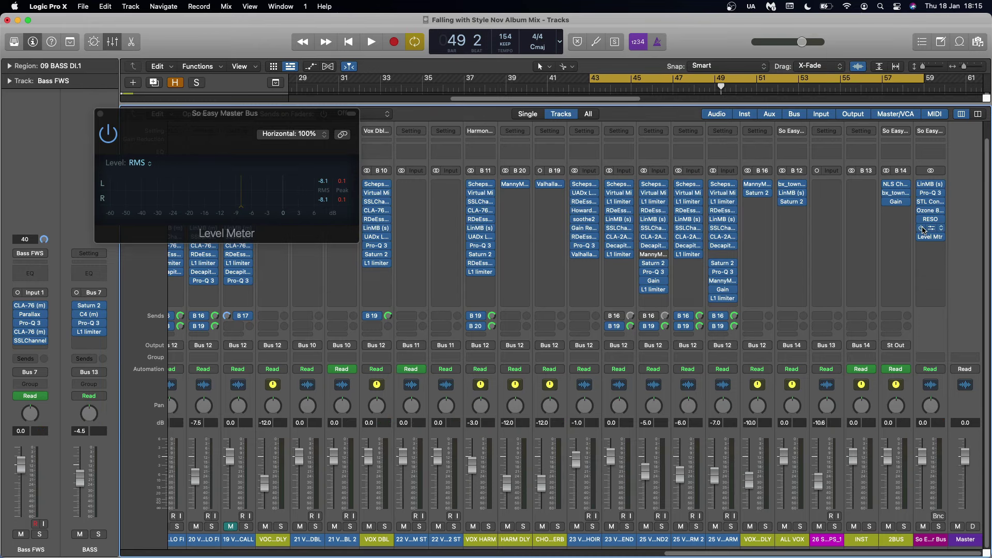
click(930, 228)
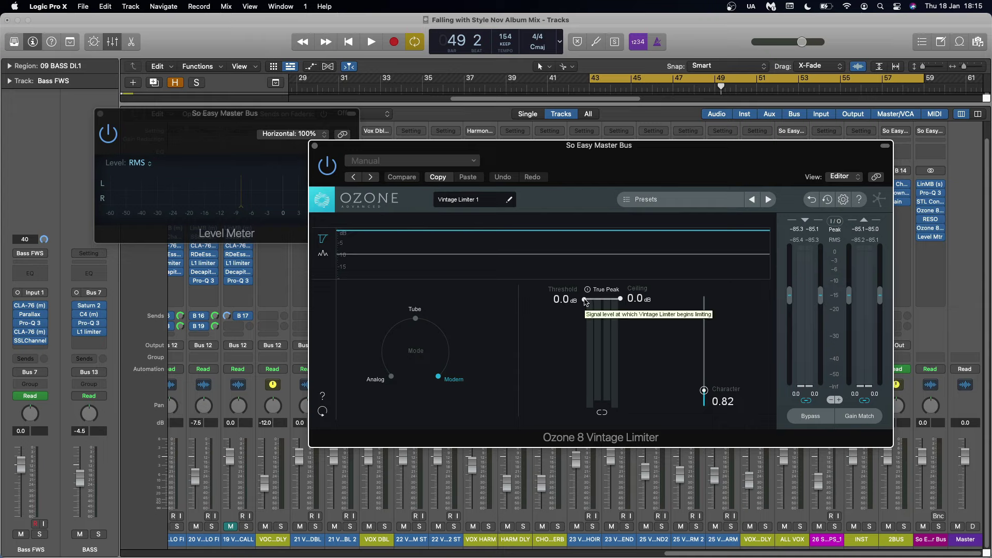
key(space)
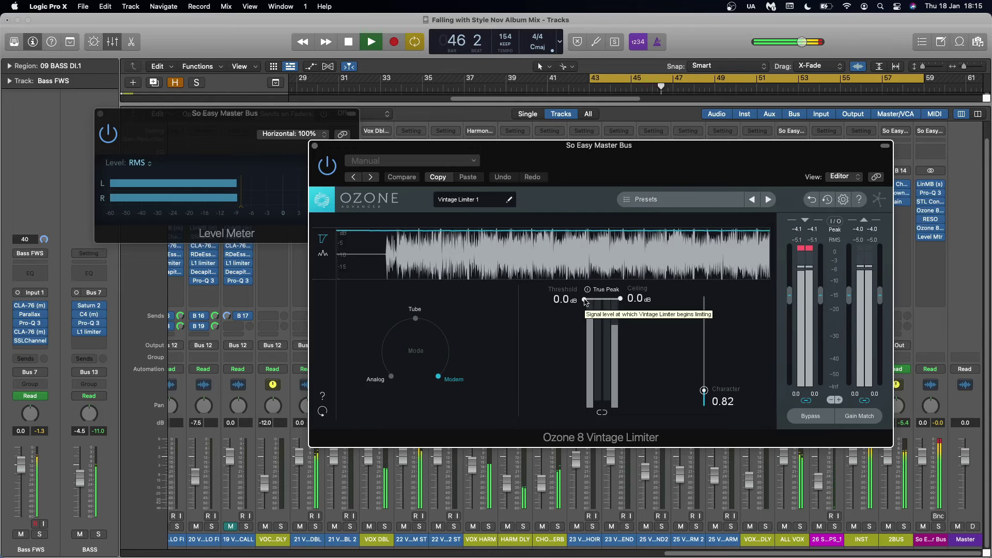
key(space)
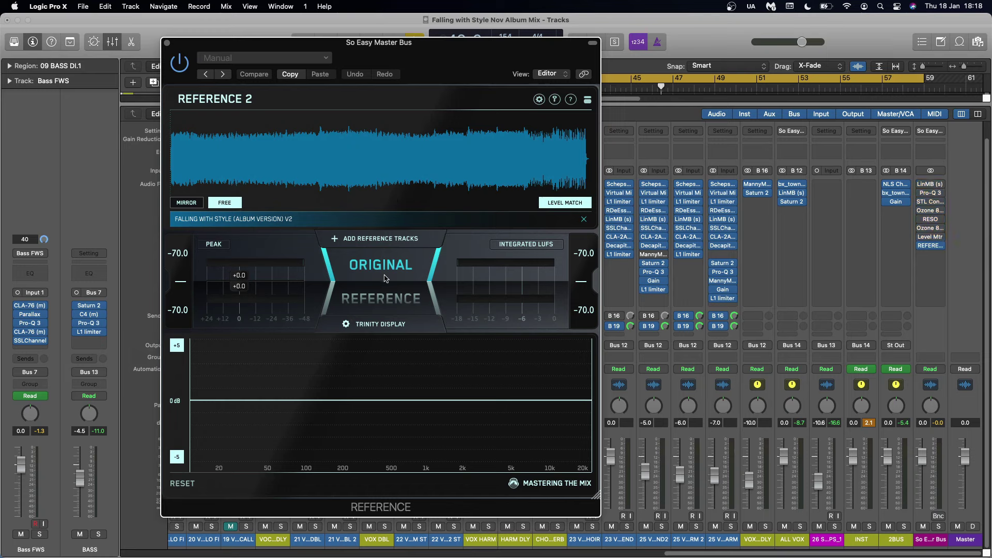
- Set REFERENCE to Mirror mode with Track Align off and switch repeatedly between the original mix and the reference track during playback
click(390, 303)
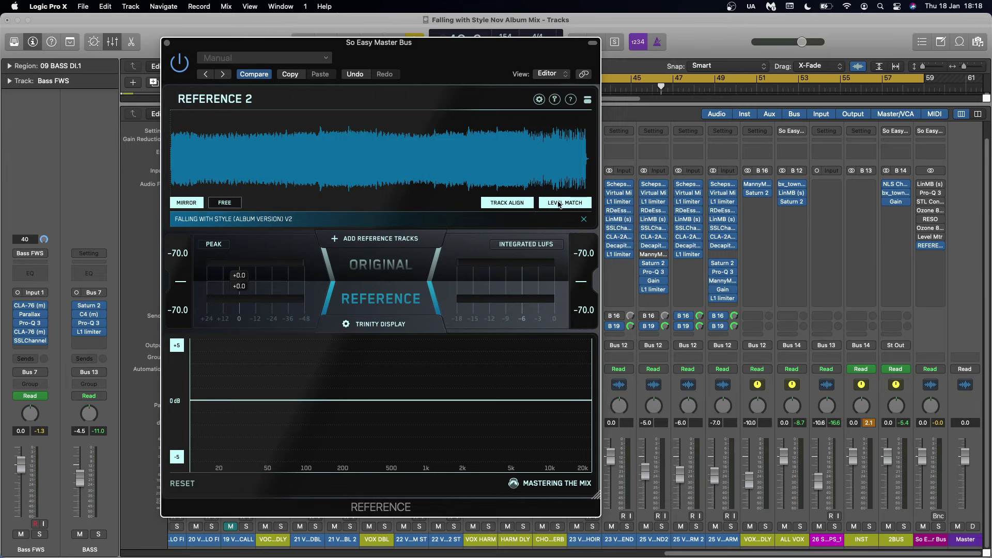
key(space)
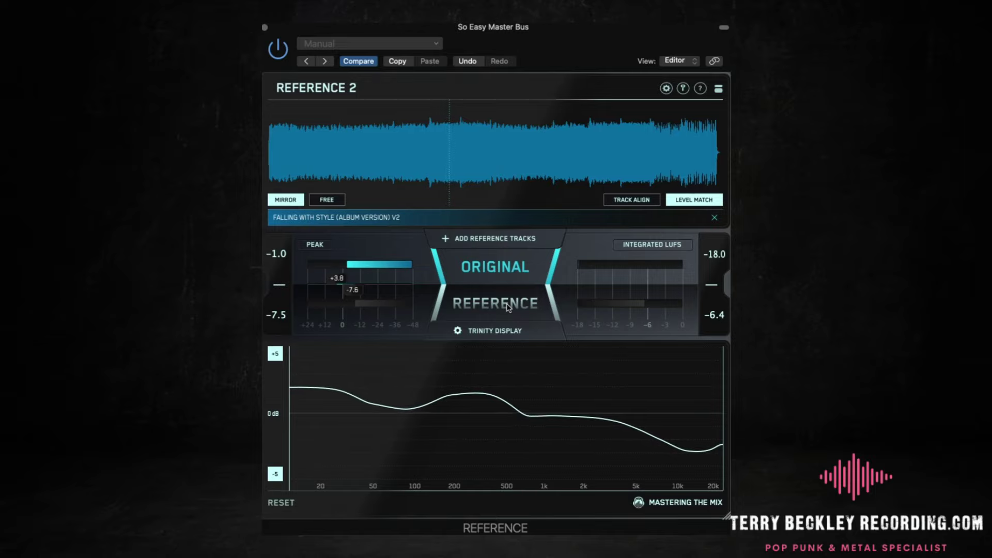
click(509, 304)
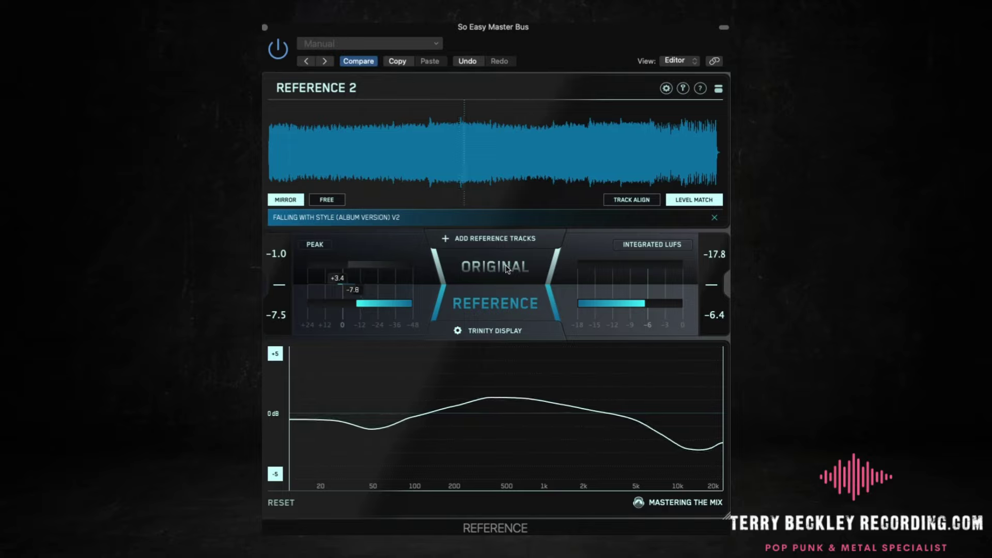
click(506, 269)
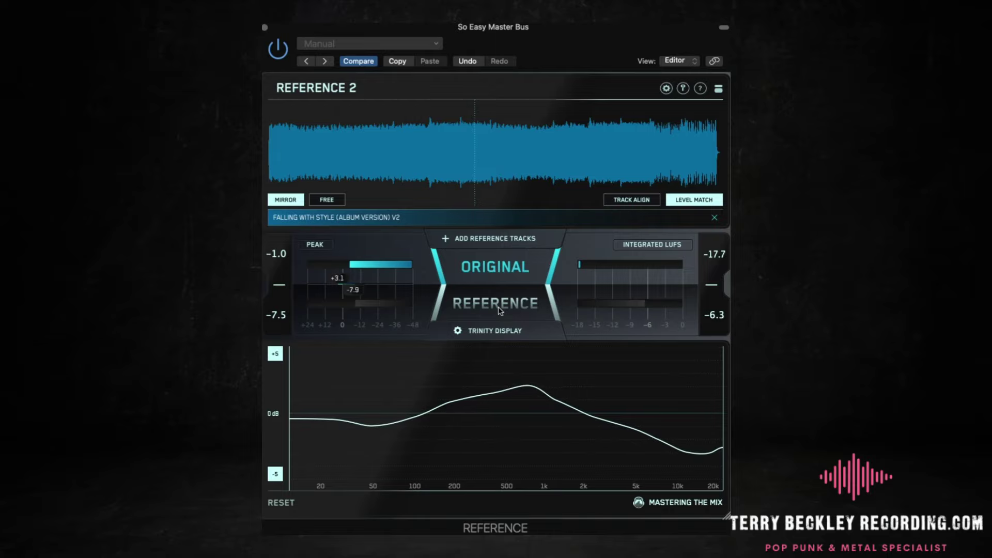
click(499, 310)
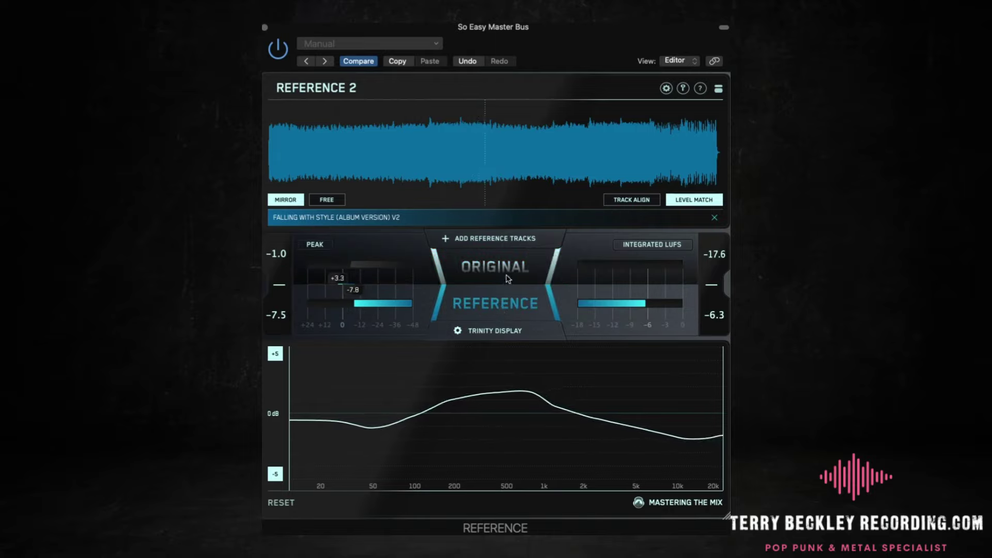
click(506, 279)
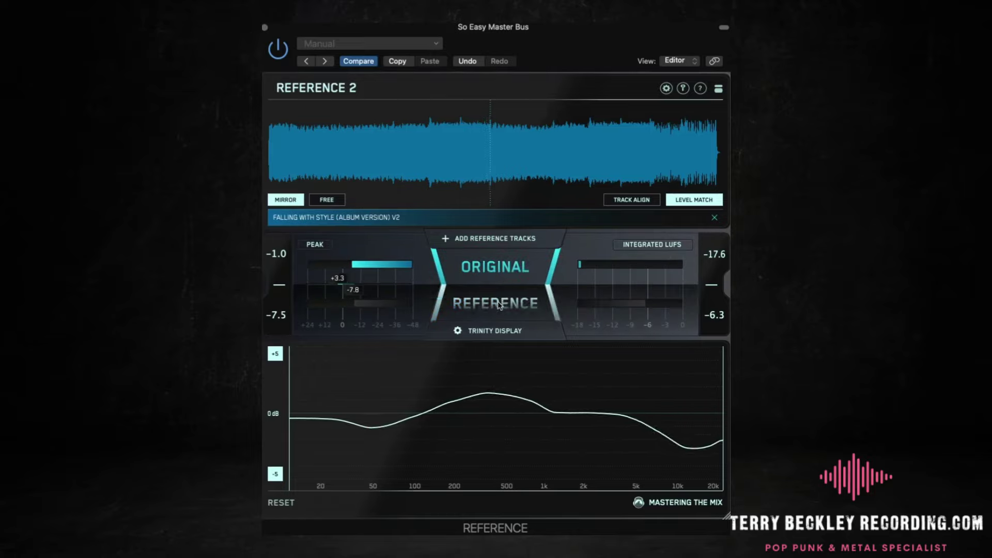
click(499, 305)
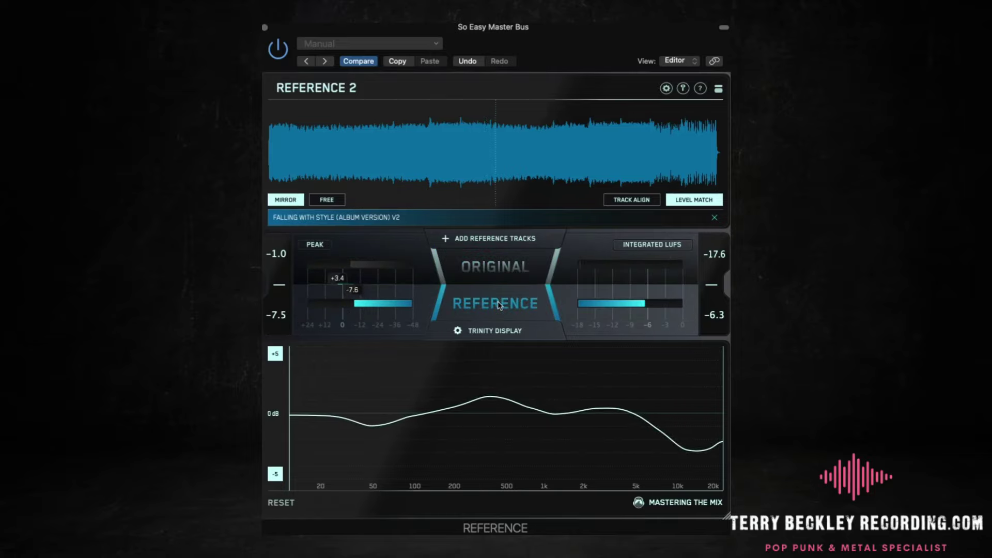